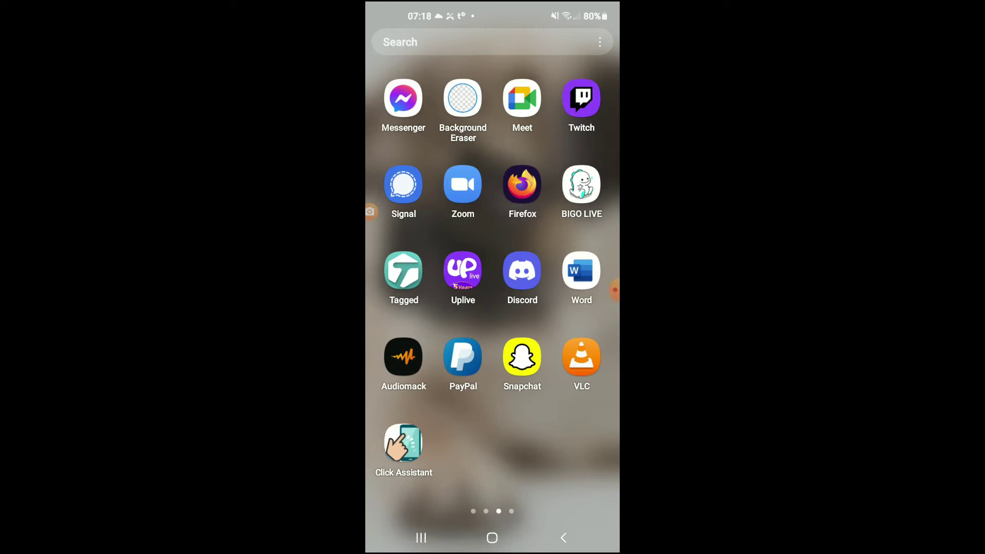
Launch Discord from the Android home screen's app icon
left_click(522, 270)
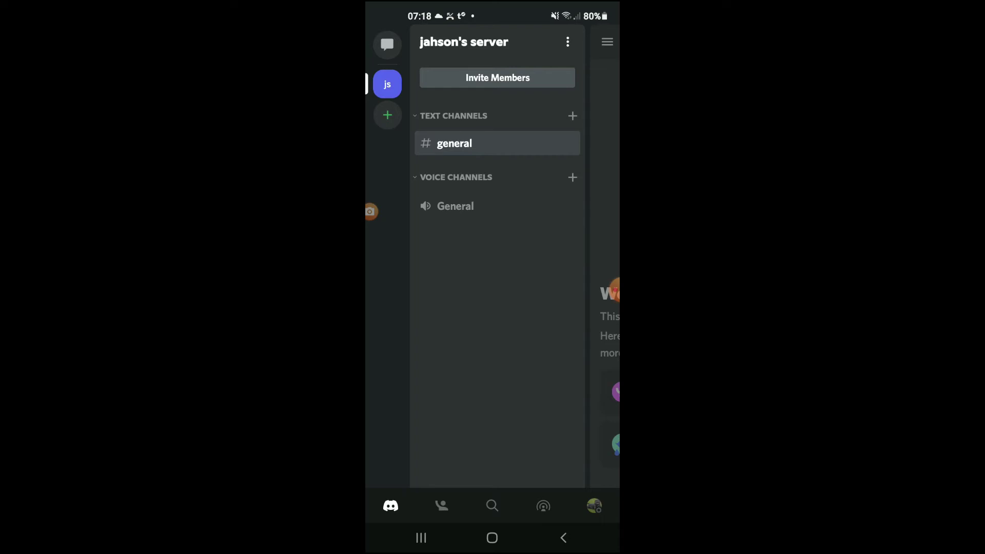
Open User Settings from the profile avatar, then its Appearance page
left_click(594, 506)
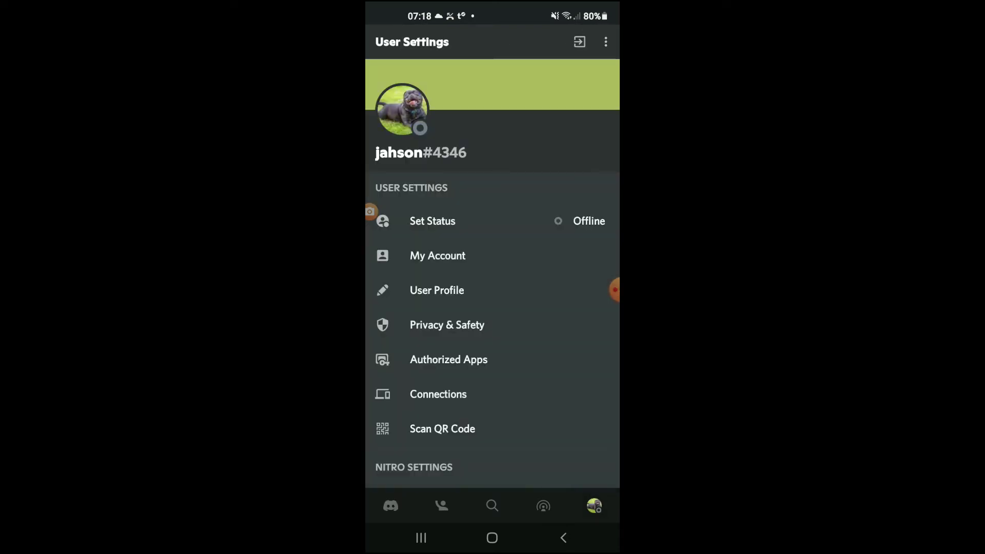
scroll(492, 307, "down", 5)
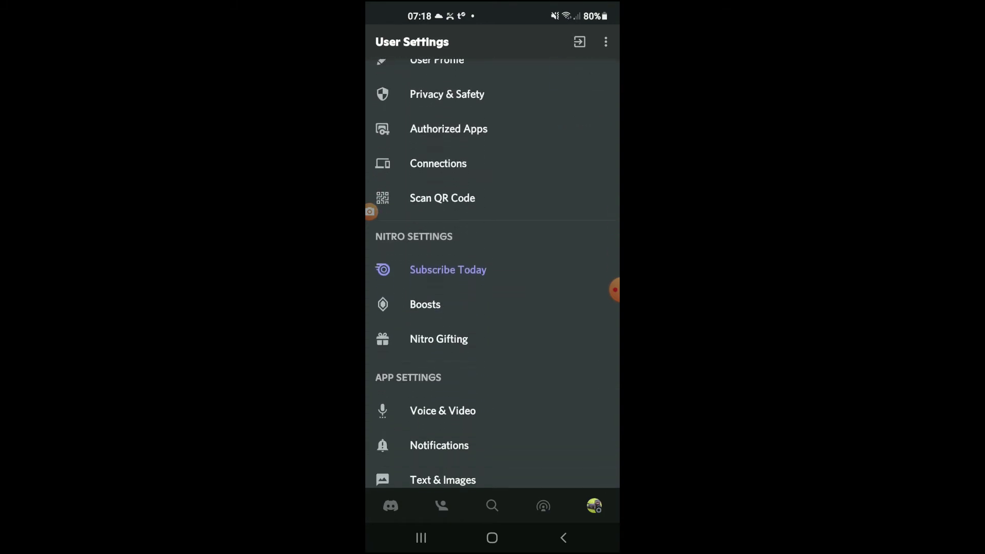
scroll(493, 308, "down", 2)
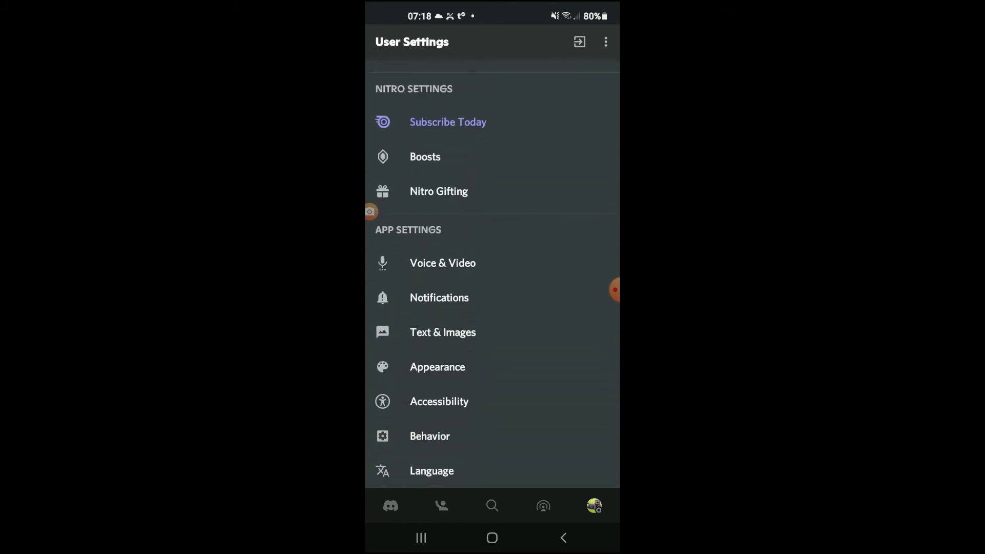
left_click(437, 366)
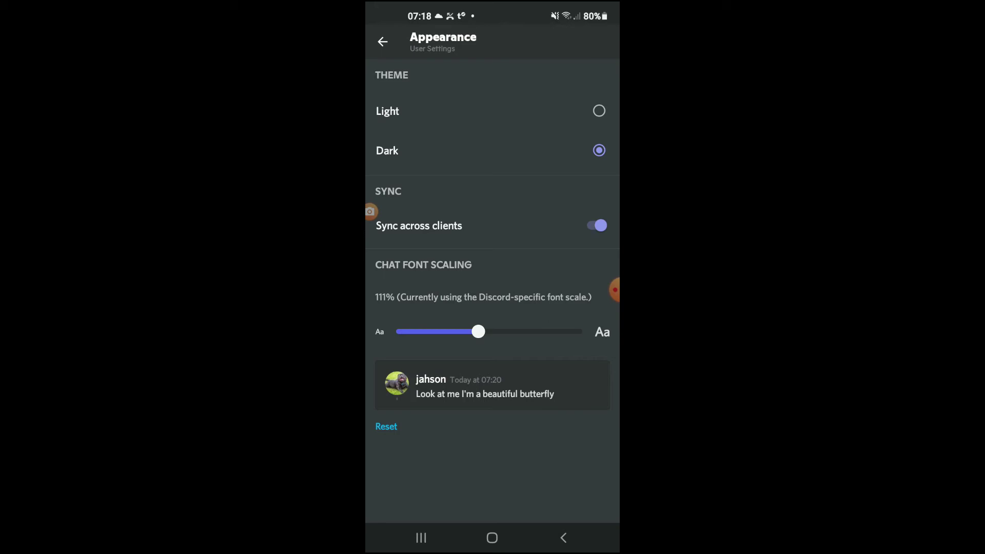
Drag the Chat Font Scaling slider from 111% to 137%
left_click_drag(478, 332, 543, 332)
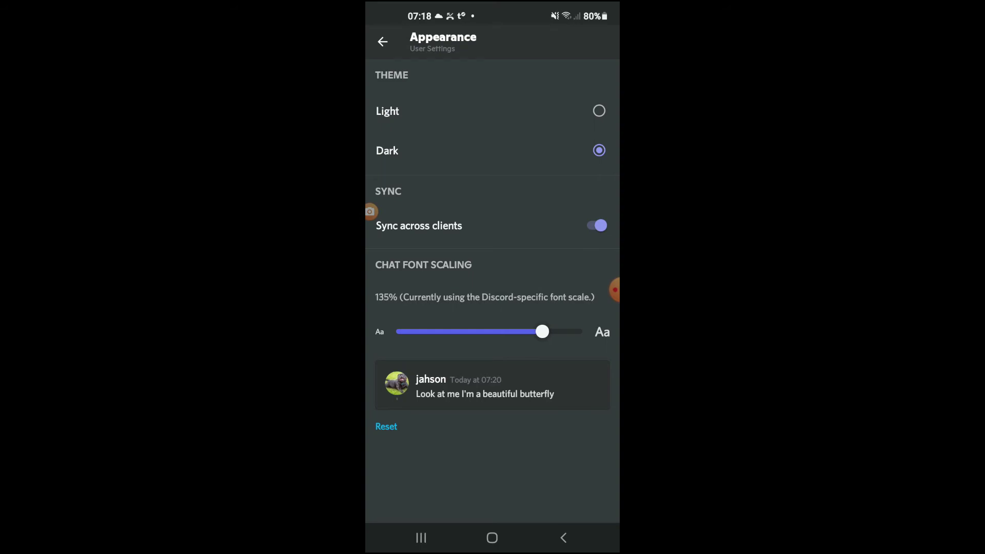
mouse_move(543, 331)
left_mouse_down()
mouse_move(408, 332)
mouse_move(547, 332)
left_mouse_up()
Go back from Appearance to the jahson User Settings list
left_click(564, 538)
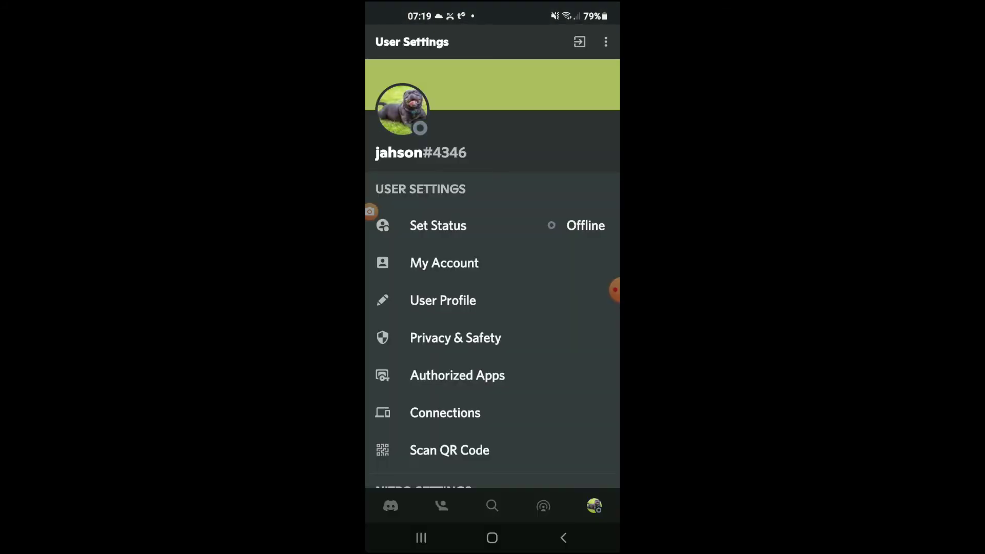
scroll(493, 308, "down", 5)
scroll(493, 274, "up", 5)
scroll(493, 273, "down", 4)
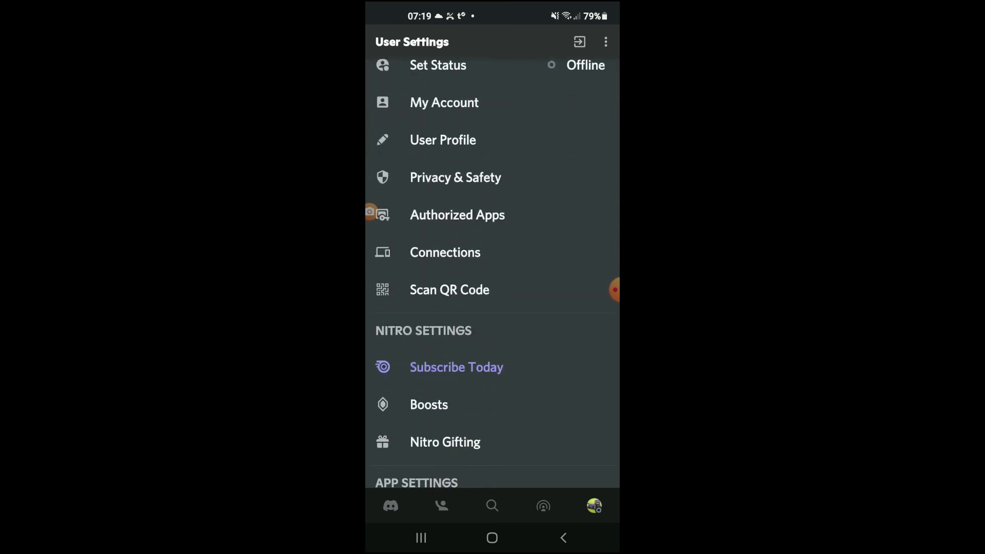